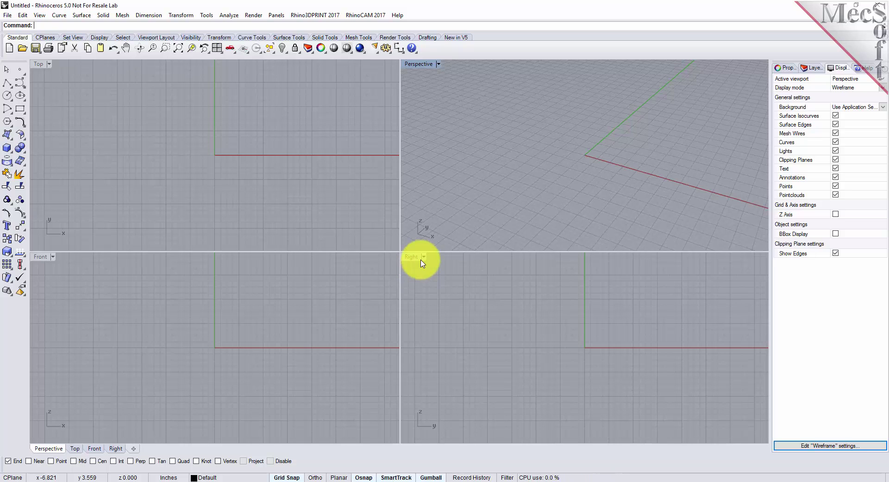
Step: Open the Rhino3DPRINT 2017 welcome window to view its help resources, and close it again
{"action": "left_click", "coordinate": [340, 18]}
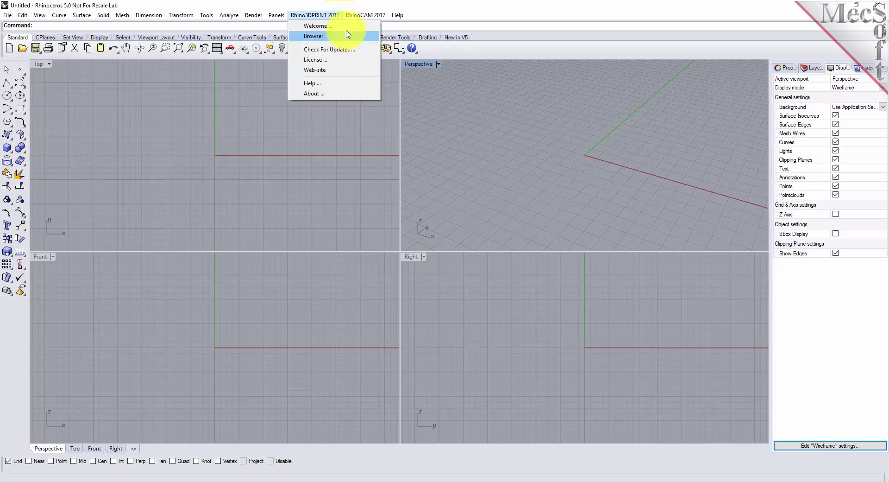
{"action": "left_click", "coordinate": [348, 27]}
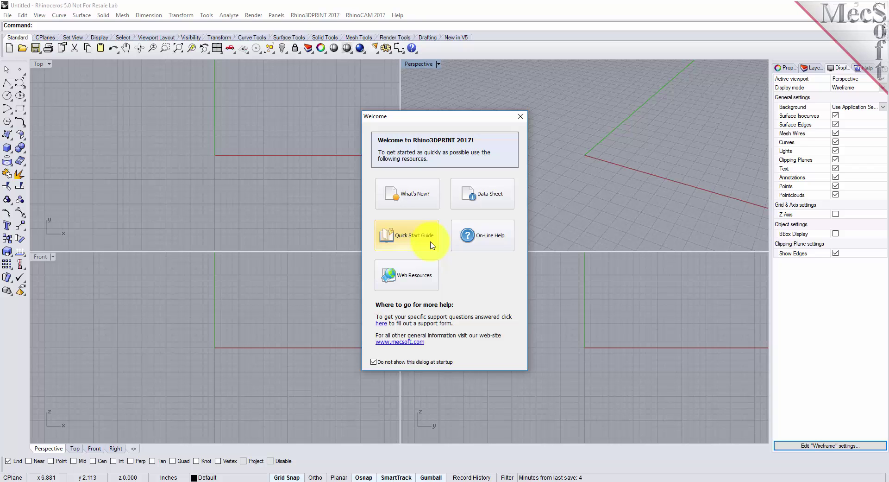
{"action": "left_click", "coordinate": [520, 116]}
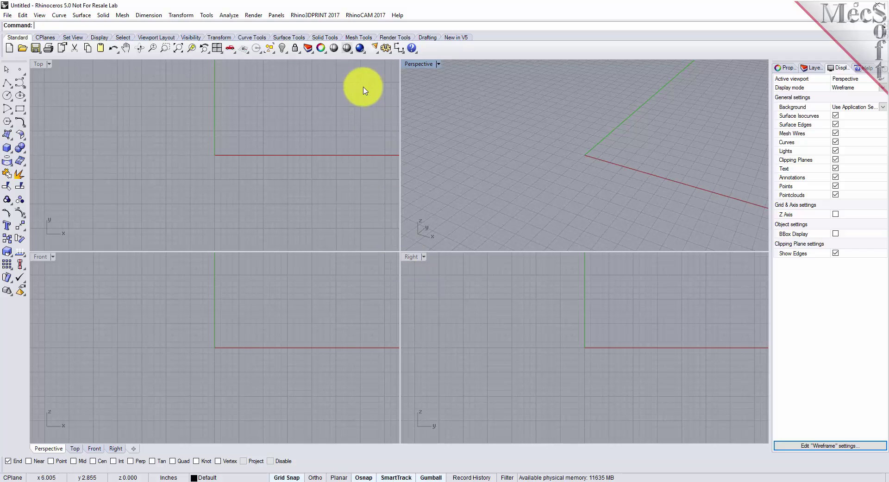
Step: Show the Rhino3DPRINT browser, enlarge its data tree area and make the browser slightly narrower
{"action": "left_click", "coordinate": [334, 15]}
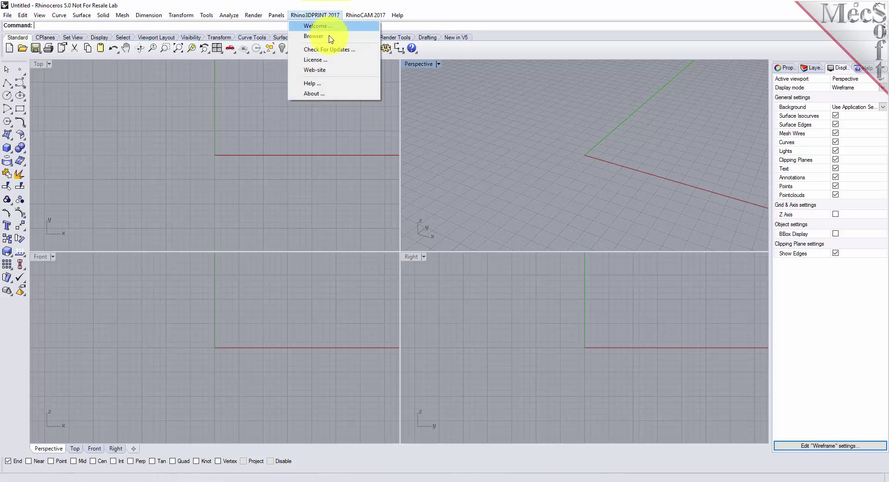
{"action": "left_click", "coordinate": [336, 37]}
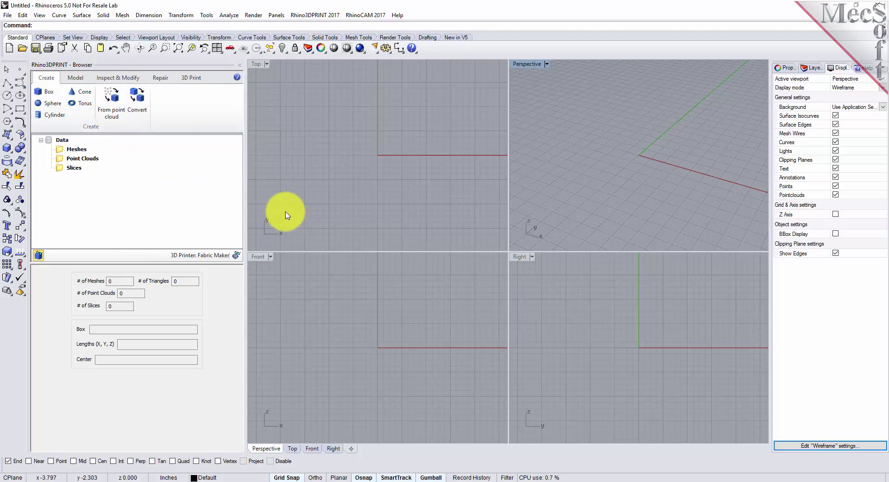
{"action": "left_click_drag", "start_coordinate": [148, 248], "coordinate": [146, 305]}
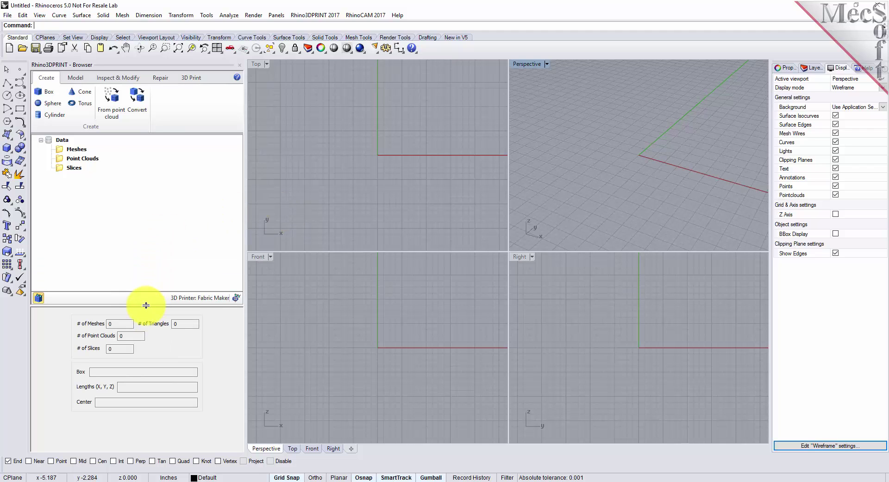
{"action": "left_click_drag", "start_coordinate": [244, 205], "coordinate": [229, 208]}
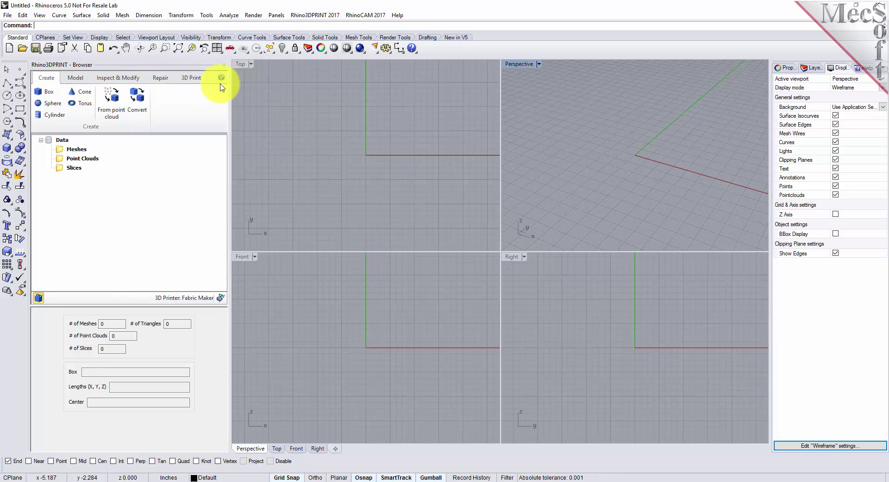
Step: Review the browser's Model, Inspect & Modify, Repair and 3D Print tools and its Data tree
{"action": "left_click", "coordinate": [82, 79]}
{"action": "left_click", "coordinate": [139, 82]}
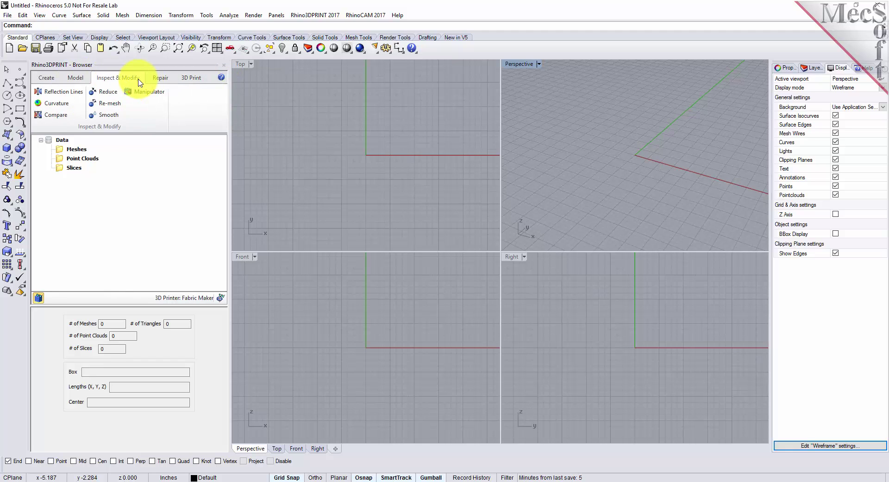
{"action": "left_click", "coordinate": [166, 80]}
{"action": "left_click", "coordinate": [199, 80]}
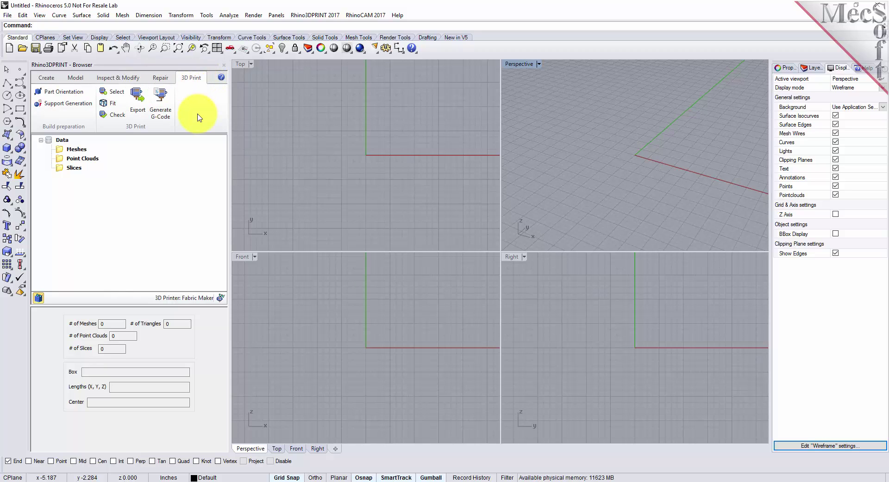
{"action": "left_click", "coordinate": [60, 139]}
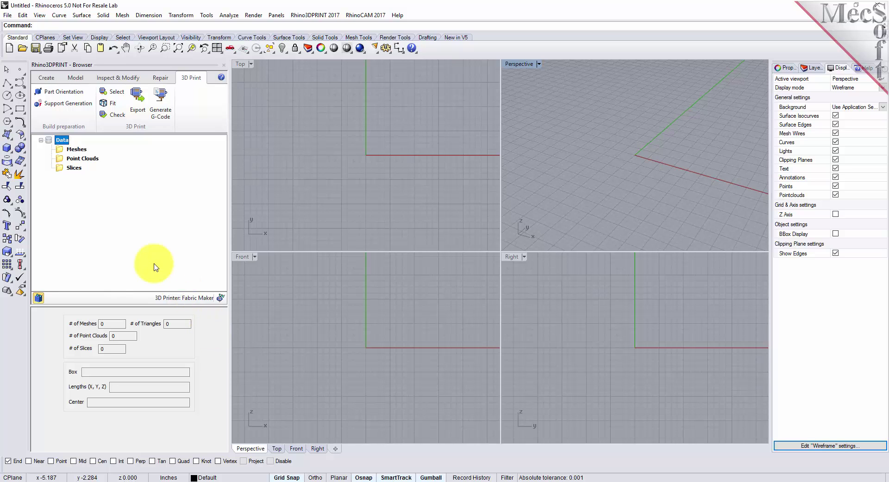
Step: Open the file 3DMold.3dm from the Rhino3DPRINT 2017 QuickStart folder
{"action": "left_click", "coordinate": [7, 15]}
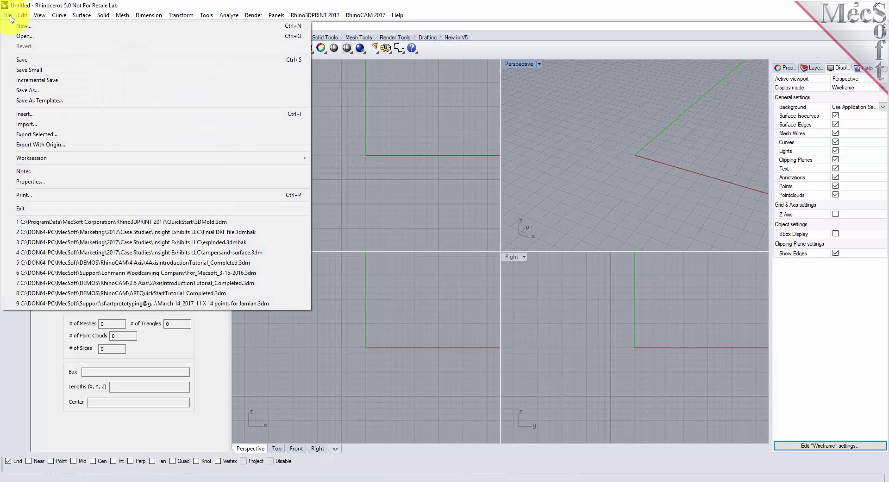
{"action": "left_click", "coordinate": [23, 36]}
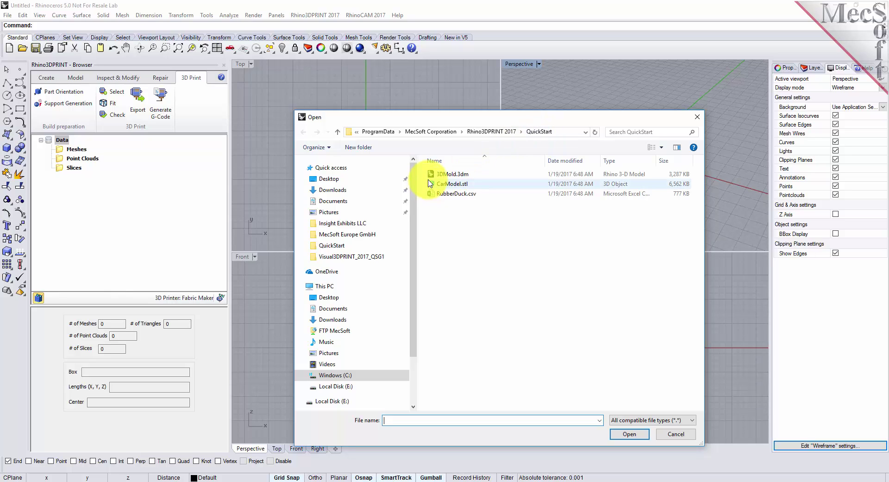
{"action": "left_click", "coordinate": [444, 175]}
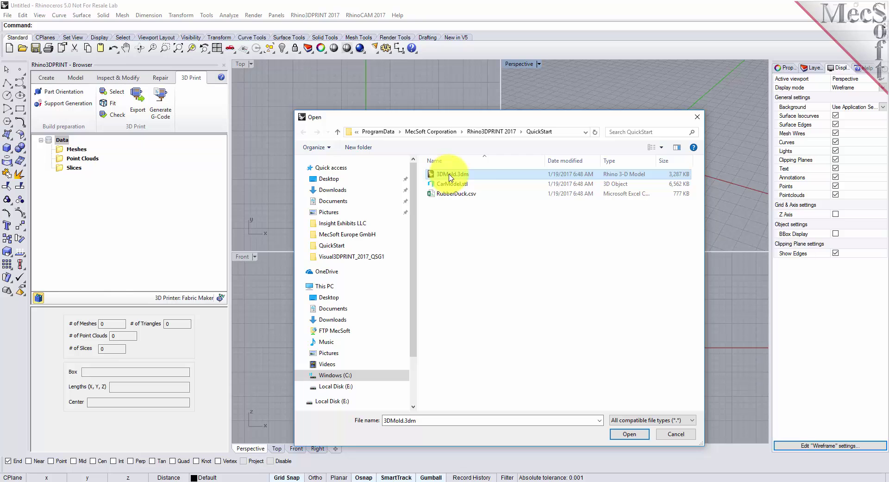
{"action": "left_click", "coordinate": [622, 435]}
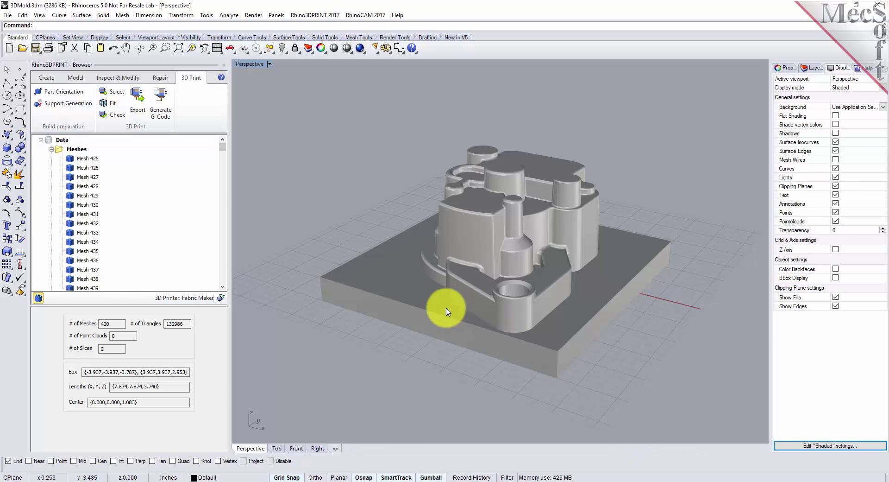
Step: Display the mold's mesh wires and examine its number of meshes and triangles and the mesh list
{"action": "right_click_drag", "start_coordinate": [484, 338], "coordinate": [510, 351]}
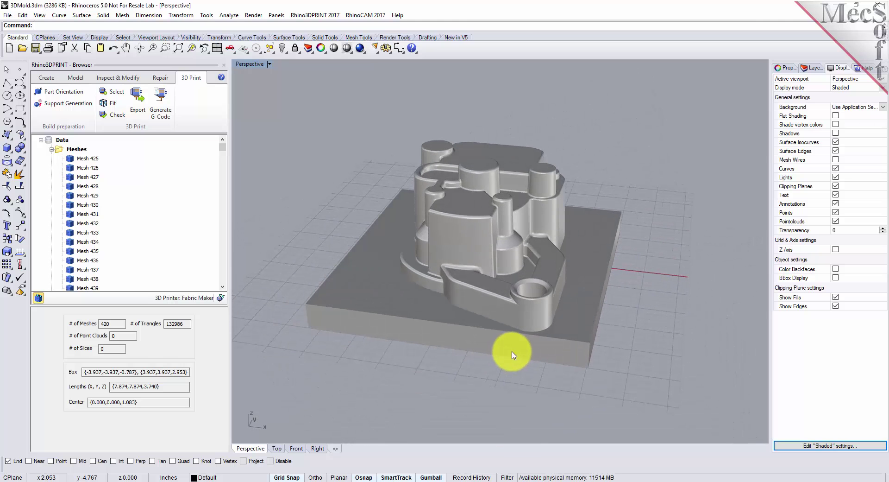
{"action": "left_click", "coordinate": [836, 160]}
{"action": "right_click_drag", "start_coordinate": [496, 234], "coordinate": [541, 229]}
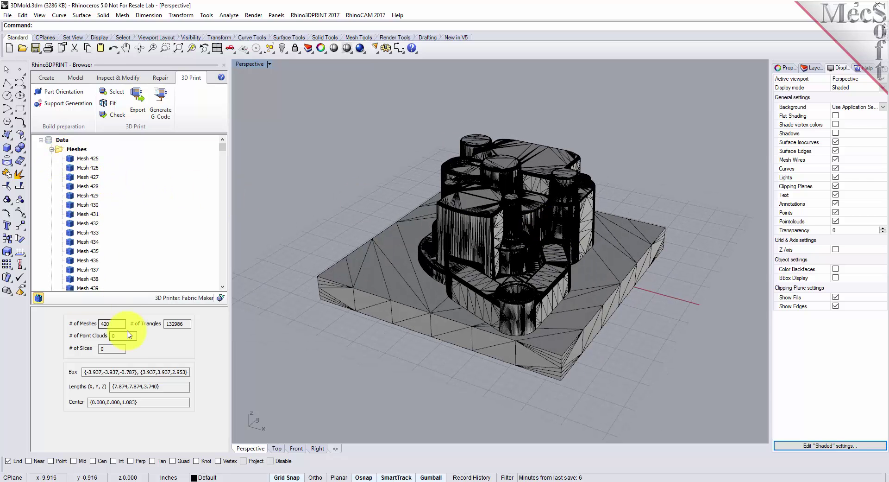
{"action": "double_click", "coordinate": [104, 324]}
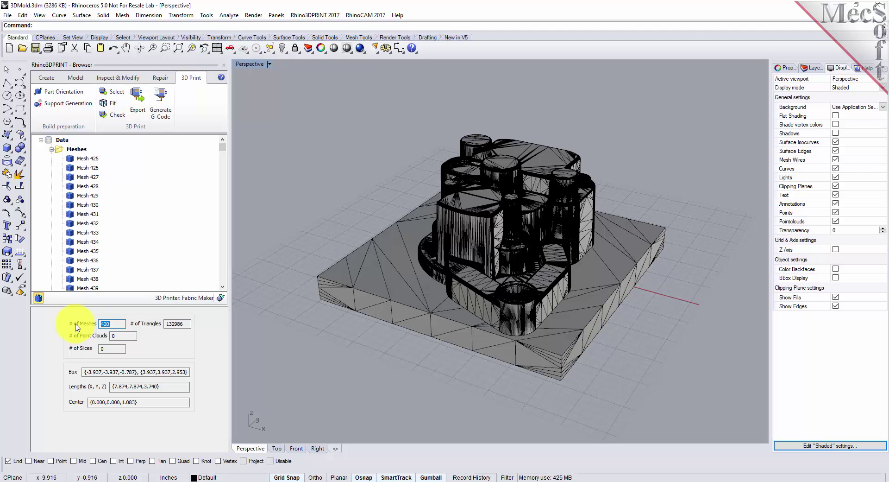
{"action": "mouse_move", "coordinate": [224, 145]}
{"action": "left_mouse_down"}
{"action": "mouse_move", "coordinate": [207, 204]}
{"action": "mouse_move", "coordinate": [213, 286]}
{"action": "mouse_move", "coordinate": [224, 139]}
{"action": "left_mouse_up"}
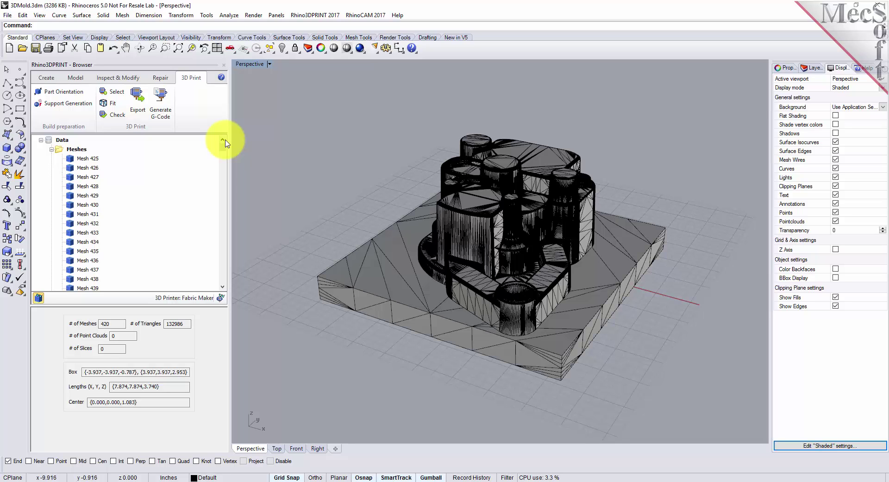
{"action": "left_click", "coordinate": [178, 323]}
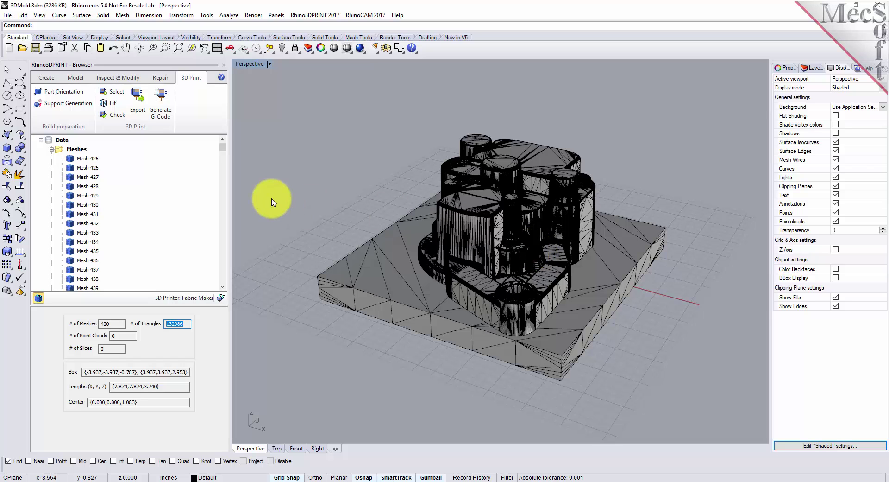
Step: Run the Diagnose checks on all meshes of the mold, examine the edge and large-angle counts, and close Diagnose
{"action": "left_click", "coordinate": [163, 79]}
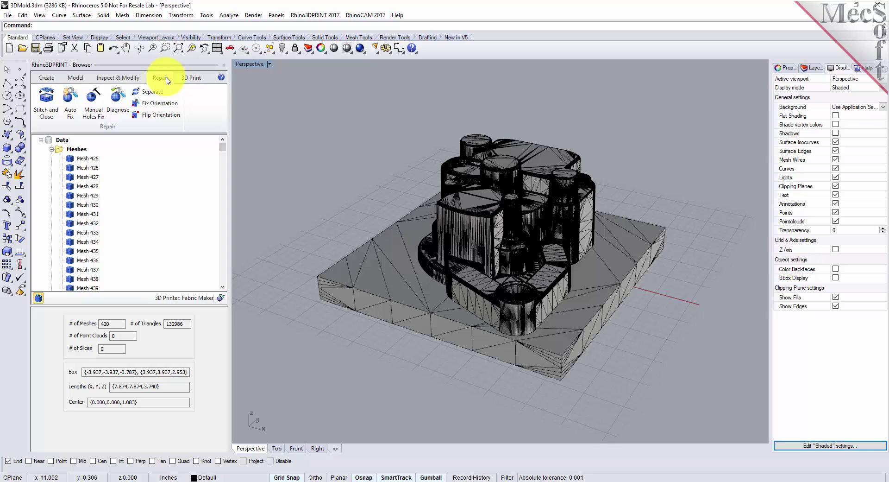
{"action": "left_click", "coordinate": [123, 103]}
{"action": "left_click_drag", "start_coordinate": [287, 87], "coordinate": [723, 400]}
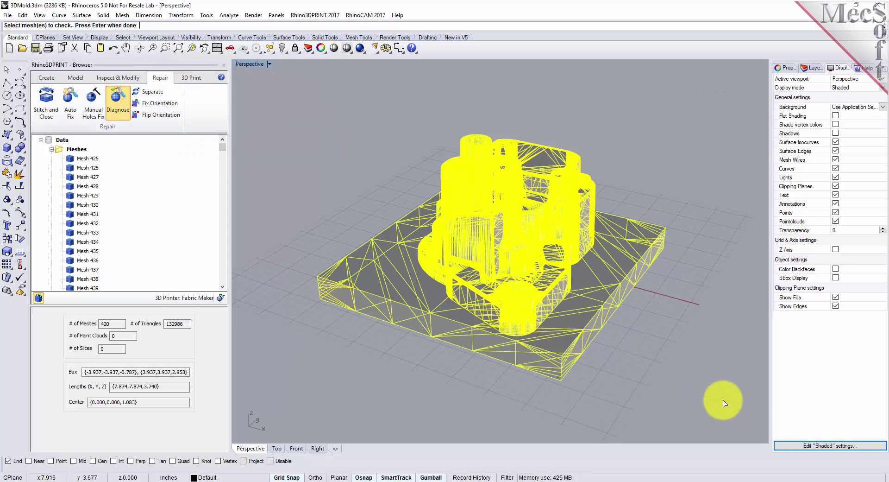
{"action": "right_click", "coordinate": [343, 213]}
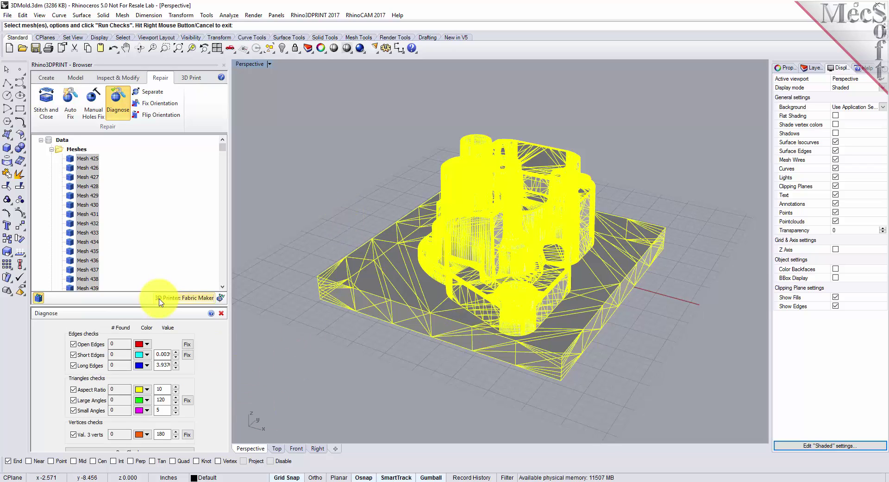
{"action": "left_click_drag", "start_coordinate": [152, 293], "coordinate": [153, 295]}
{"action": "left_click_drag", "start_coordinate": [153, 283], "coordinate": [154, 287]}
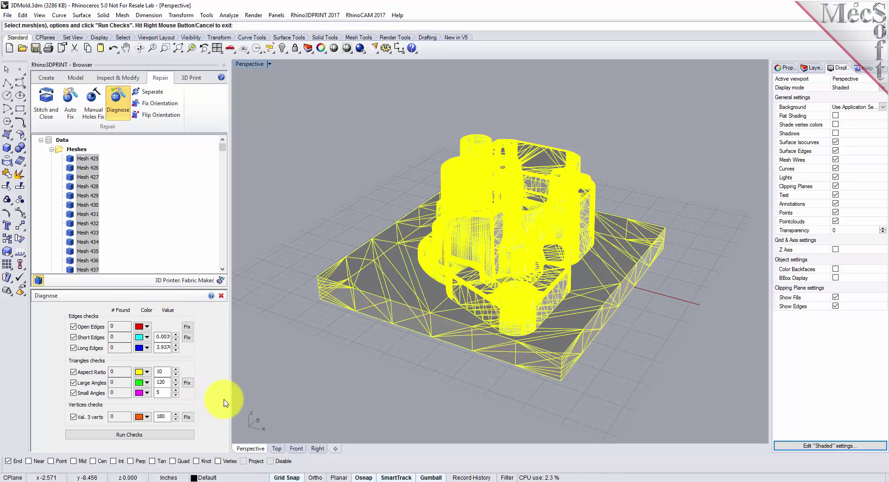
{"action": "left_click", "coordinate": [128, 435]}
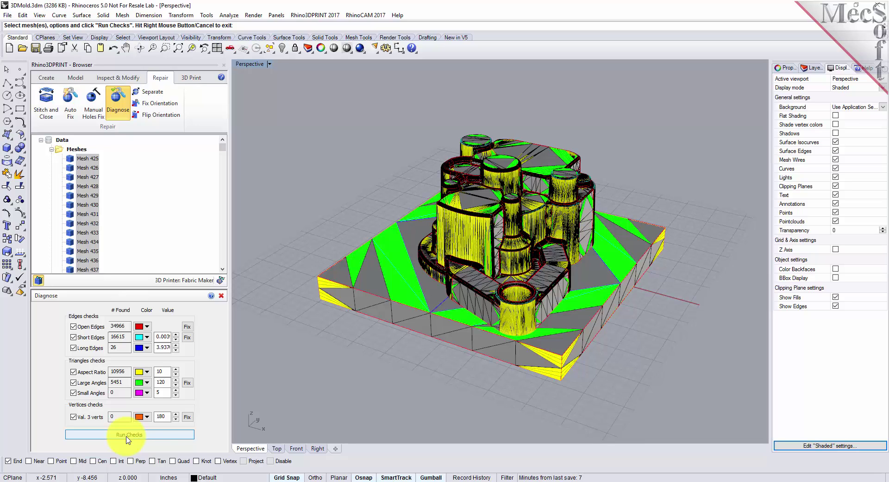
{"action": "double_click", "coordinate": [127, 327]}
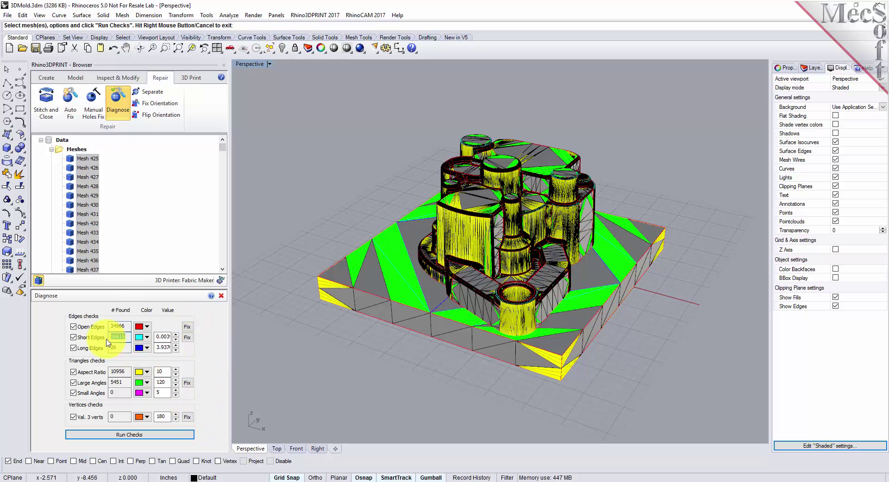
{"action": "double_click", "coordinate": [114, 383]}
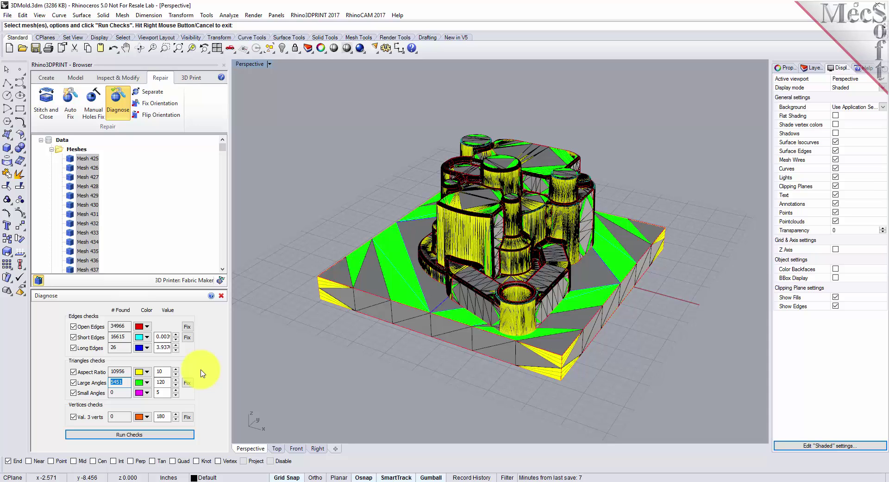
{"action": "left_click", "coordinate": [221, 295]}
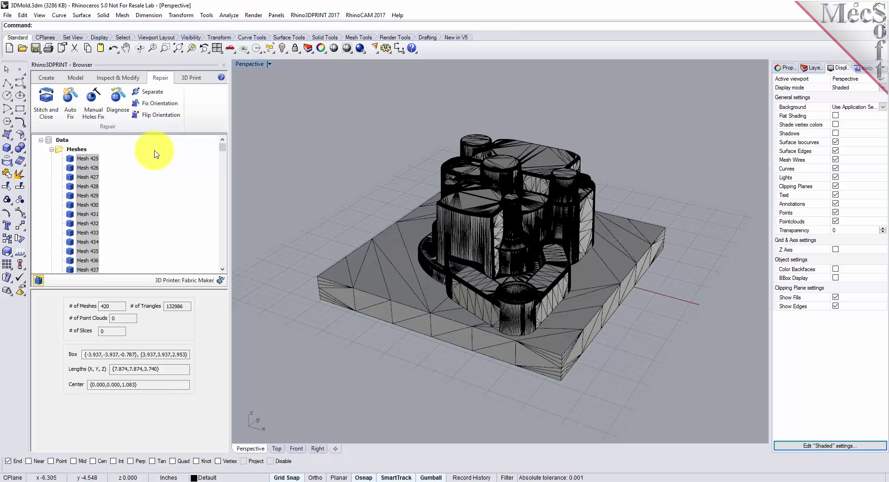
Step: Stitch and close all meshes of the mold into a single mesh
{"action": "left_click", "coordinate": [57, 119]}
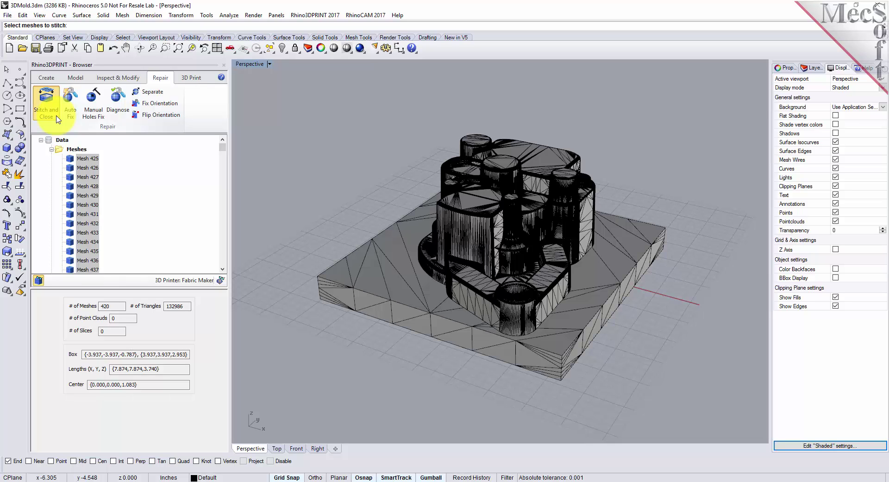
{"action": "left_click_drag", "start_coordinate": [296, 99], "coordinate": [680, 406]}
{"action": "right_click", "coordinate": [318, 323]}
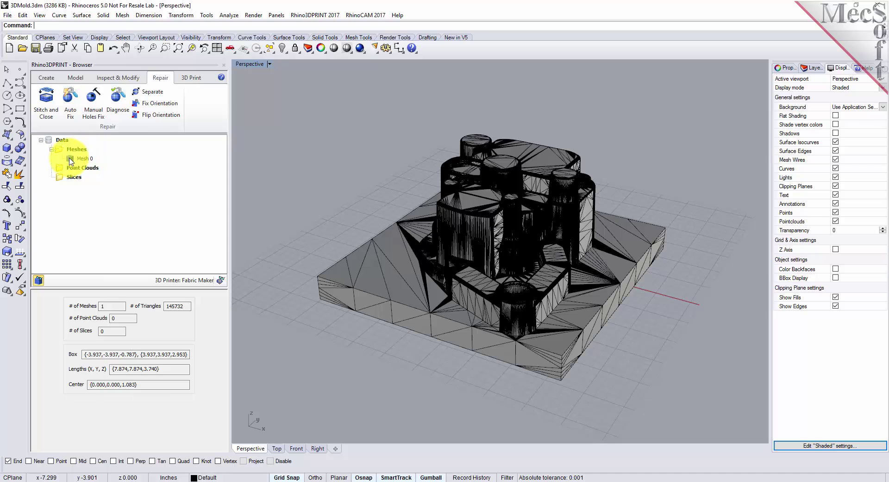
{"action": "left_click", "coordinate": [72, 160]}
{"action": "left_click", "coordinate": [288, 167]}
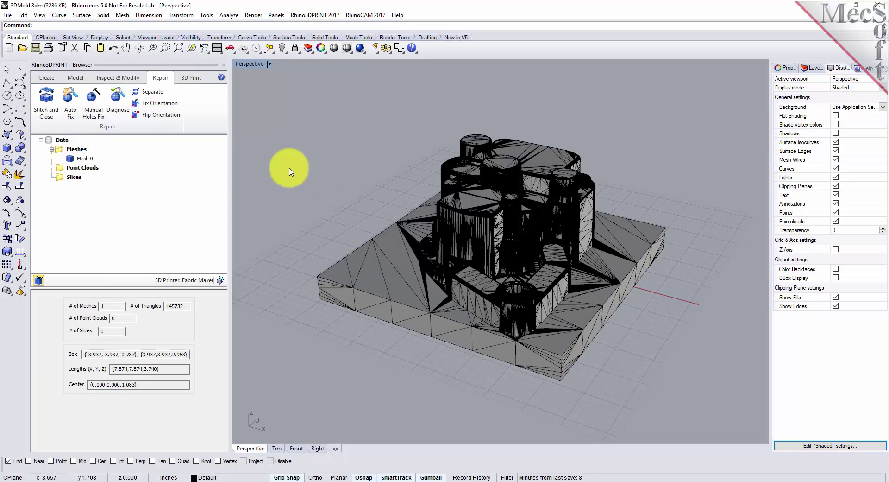
Step: Run the Diagnose checks on the stitched mesh, examine its open edges count, and close Diagnose
{"action": "left_click", "coordinate": [118, 101]}
{"action": "left_click_drag", "start_coordinate": [262, 91], "coordinate": [699, 414]}
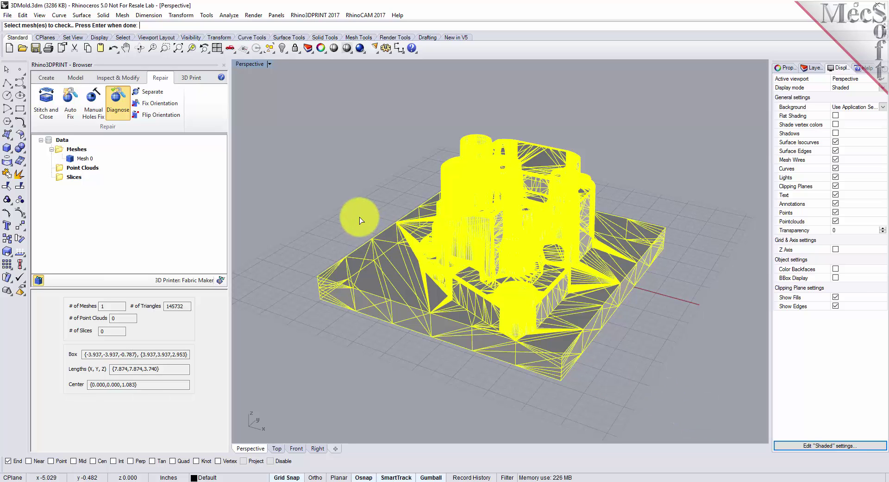
{"action": "key", "text": "Return"}
{"action": "left_click", "coordinate": [128, 434]}
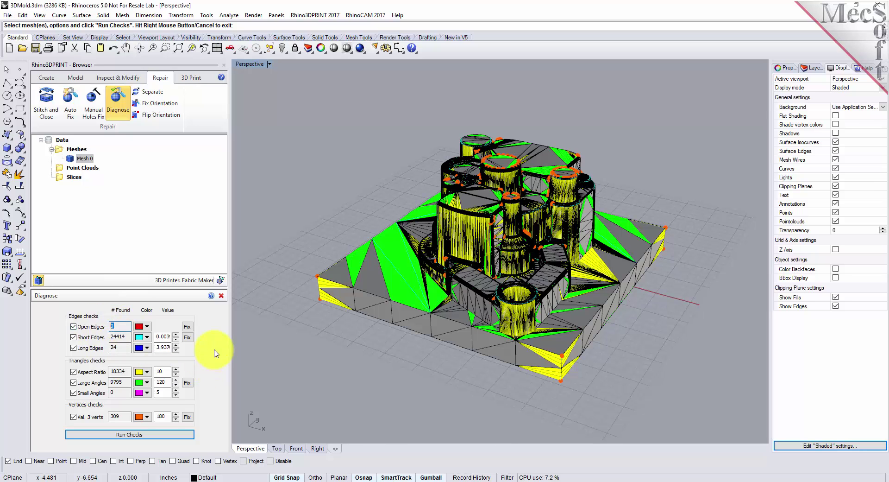
{"action": "left_click", "coordinate": [222, 295]}
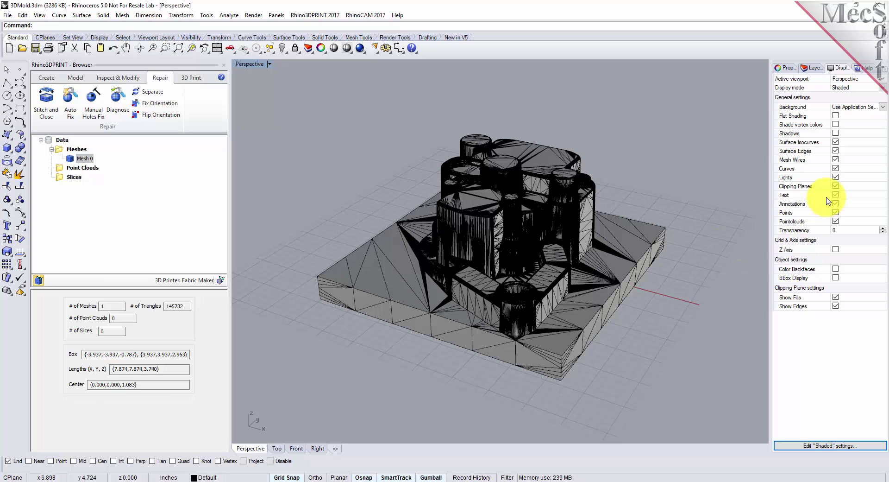
Step: Hide the mesh wires so the stitched mold displays as a plain shaded model
{"action": "left_click", "coordinate": [835, 160]}
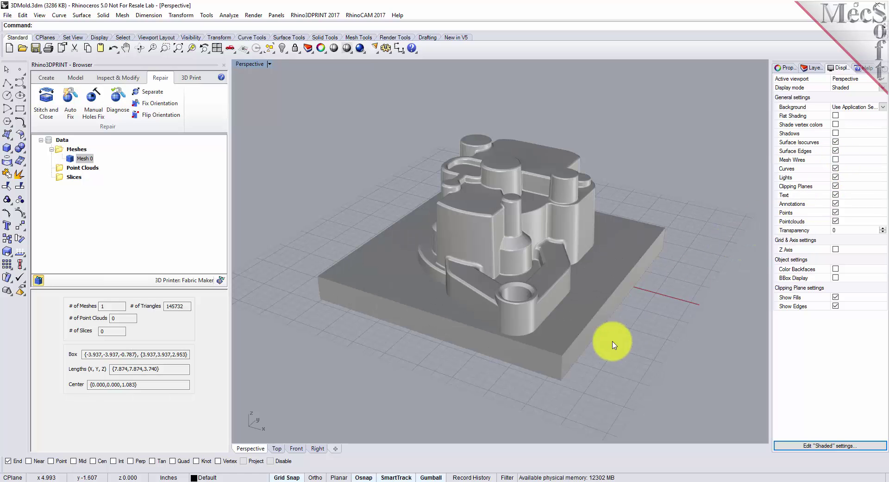
{"action": "right_click_drag", "start_coordinate": [600, 337], "coordinate": [589, 288]}
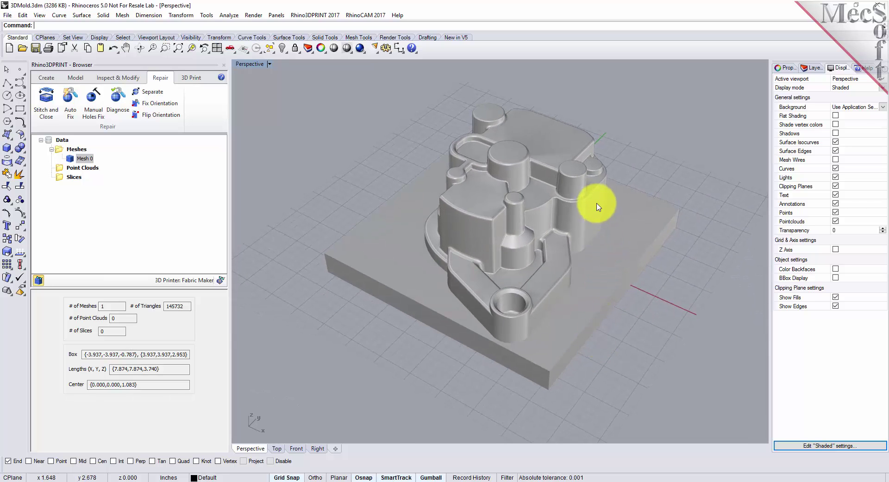
Step: Offset the stitched mold mesh by a distance of 0.1 with a tolerance of 0.01
{"action": "scroll", "coordinate": [594, 210], "scroll_direction": "up", "scroll_amount": 2}
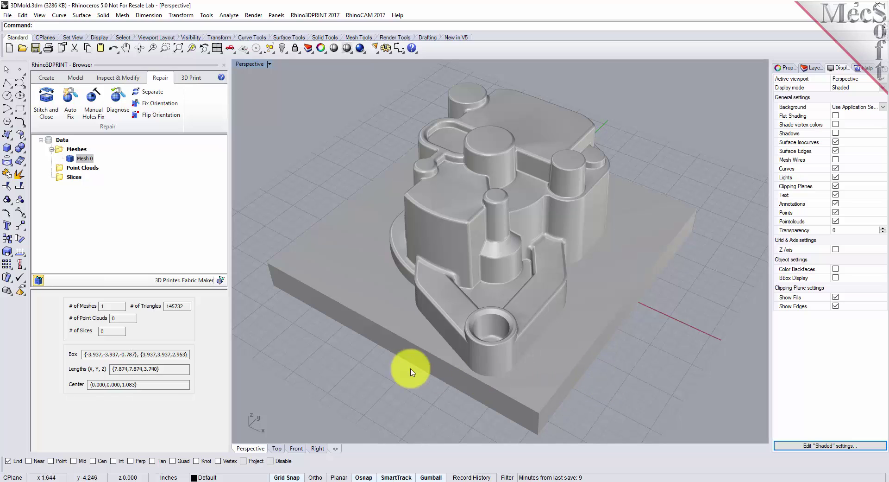
{"action": "left_click", "coordinate": [75, 79]}
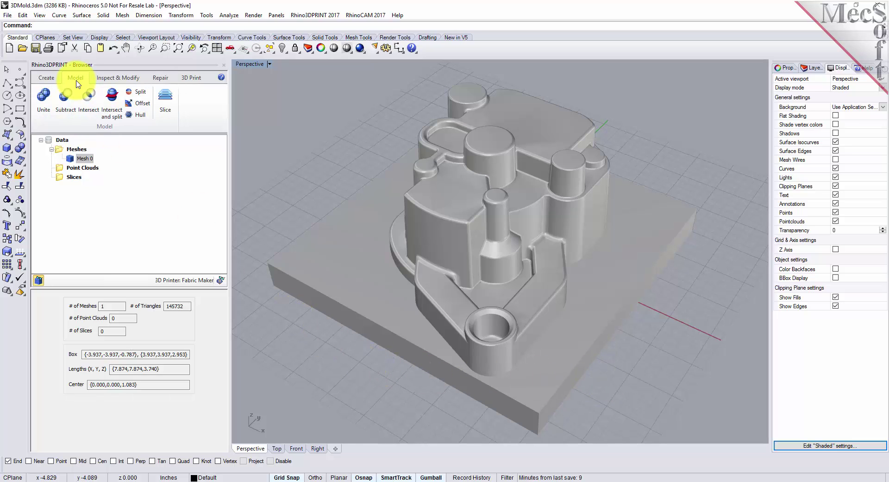
{"action": "left_click", "coordinate": [148, 104]}
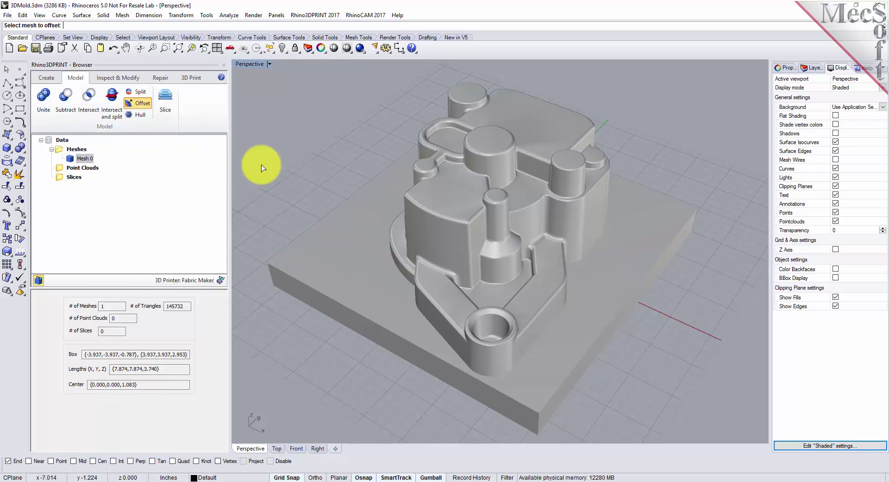
{"action": "left_click", "coordinate": [476, 100]}
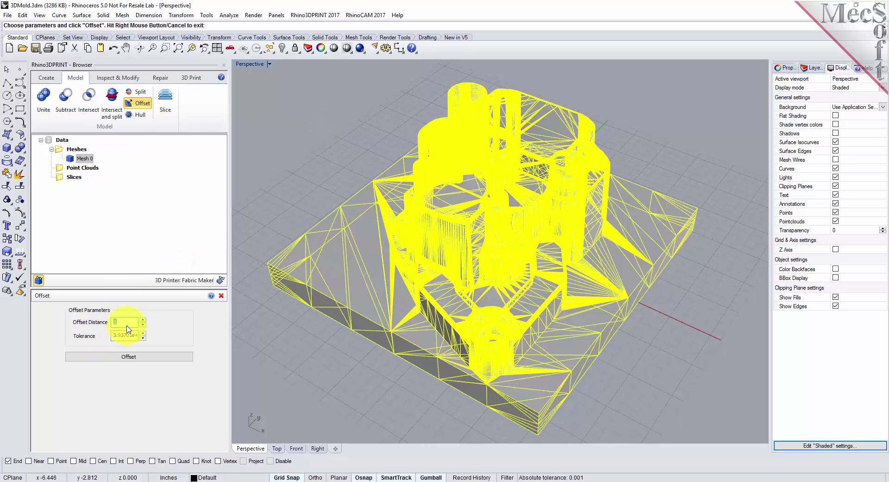
{"action": "type", "text": "0.1"}
{"action": "key", "text": "Tab"}
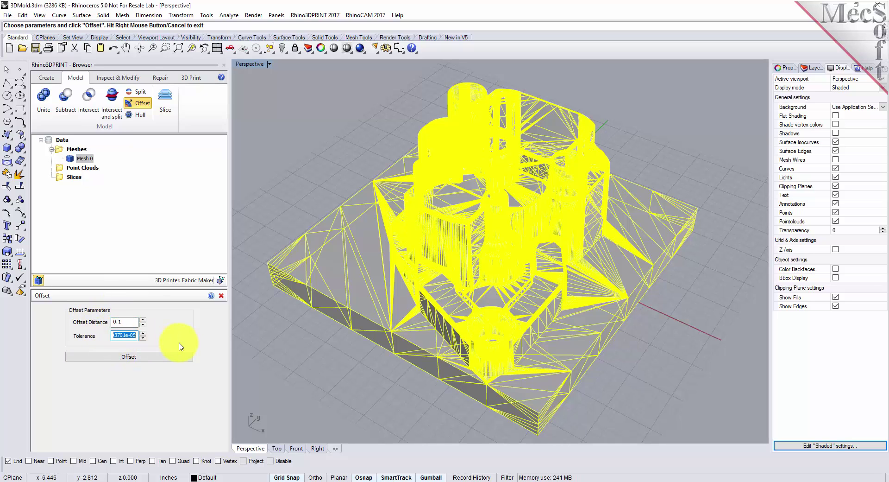
{"action": "type", "text": "0.01"}
{"action": "left_click", "coordinate": [148, 359]}
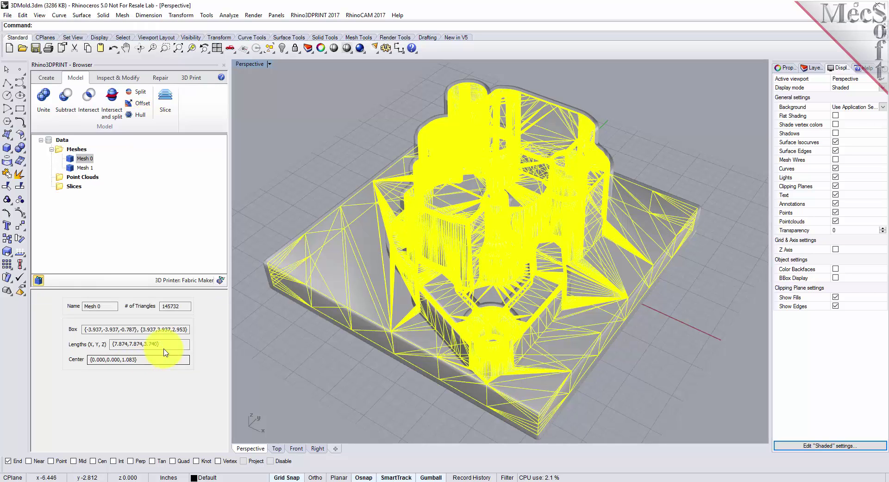
Step: Highlight the original Mesh 0 and the offset Mesh 1 in turn to compare their shapes and extents
{"action": "left_click", "coordinate": [69, 167]}
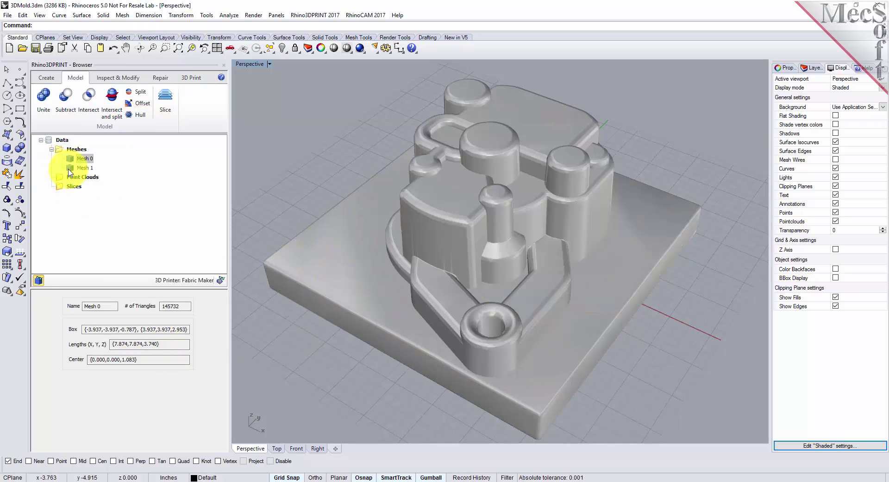
{"action": "left_click", "coordinate": [72, 160]}
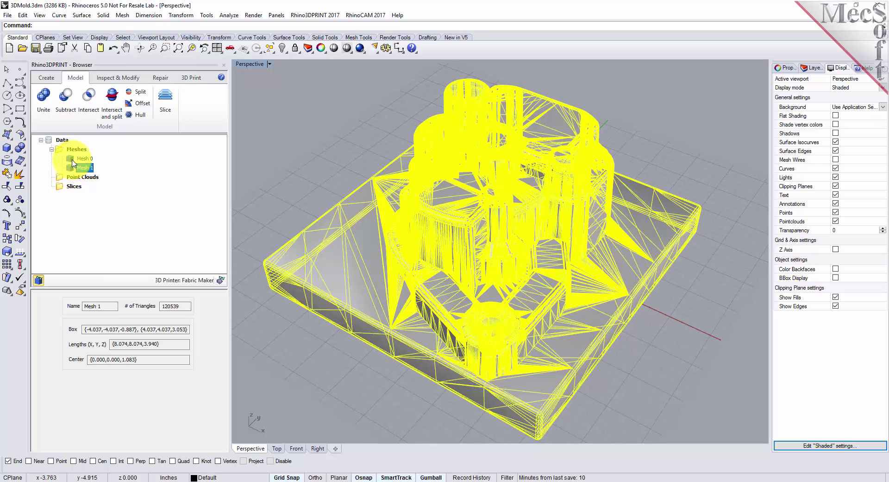
{"action": "left_click", "coordinate": [70, 168]}
{"action": "left_click", "coordinate": [72, 159]}
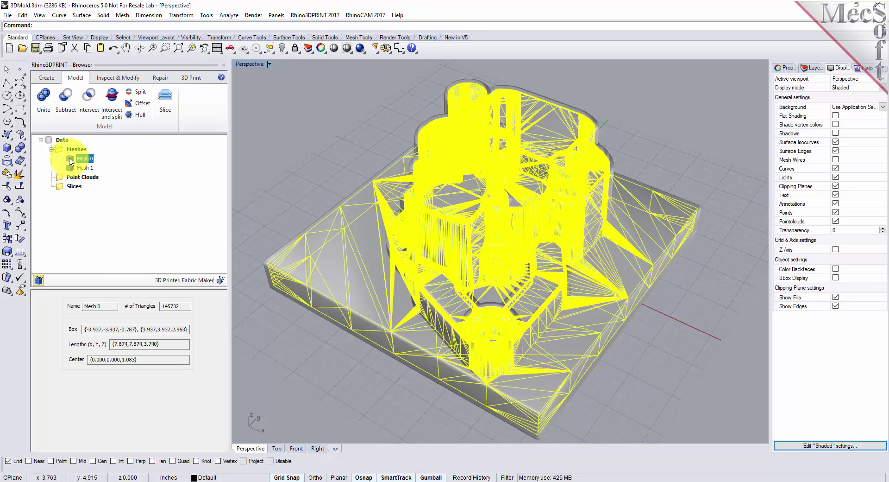
{"action": "left_click", "coordinate": [71, 169]}
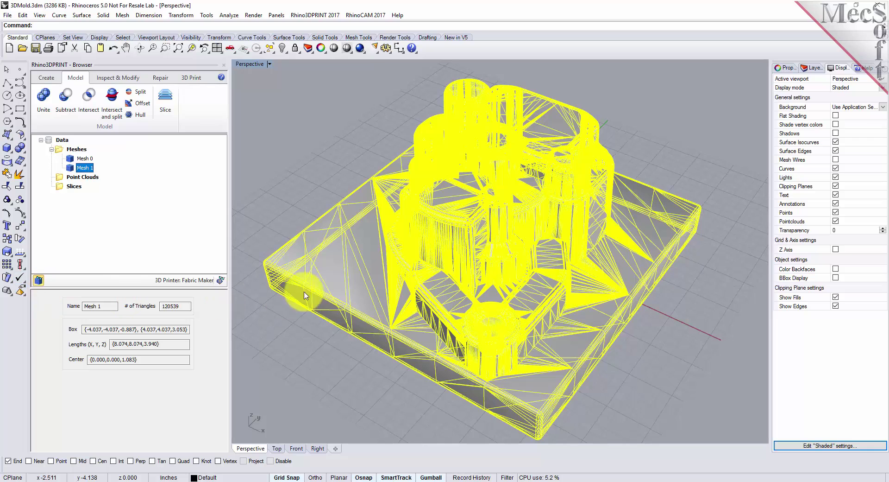
Step: Turn on the browser's visibility checkboxes and toggle Mesh 1 off and on to compare the offset with the original, leaving both meshes shown
{"action": "right_click_drag", "start_coordinate": [410, 337], "coordinate": [171, 302]}
{"action": "left_click", "coordinate": [39, 280]}
{"action": "left_click", "coordinate": [70, 167]}
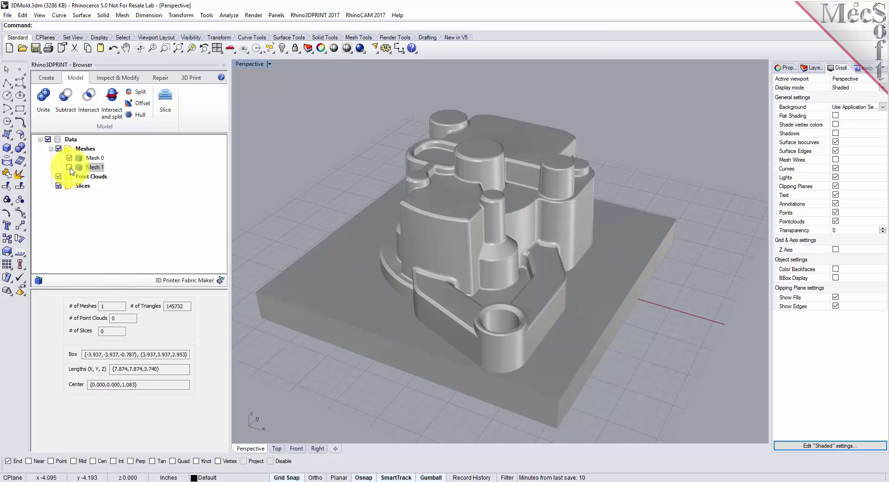
{"action": "left_click", "coordinate": [70, 167]}
{"action": "left_click", "coordinate": [319, 158]}
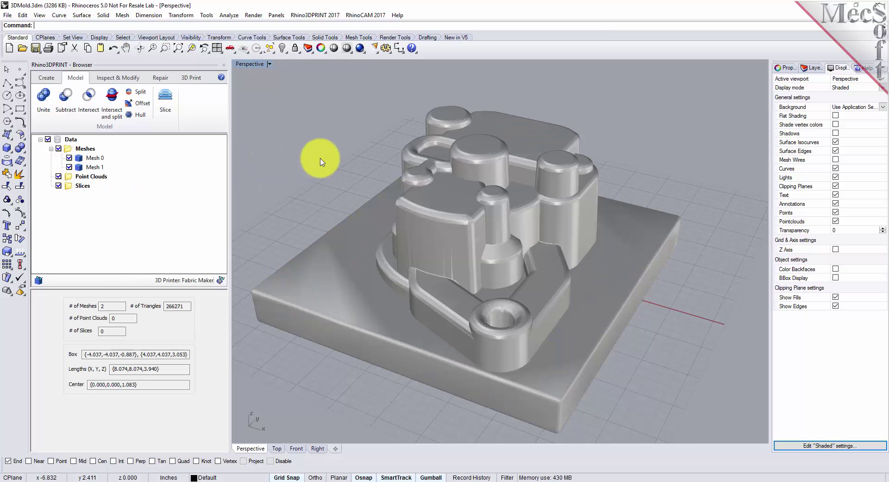
{"action": "left_click", "coordinate": [69, 167]}
{"action": "left_click", "coordinate": [69, 168]}
{"action": "left_click", "coordinate": [69, 167]}
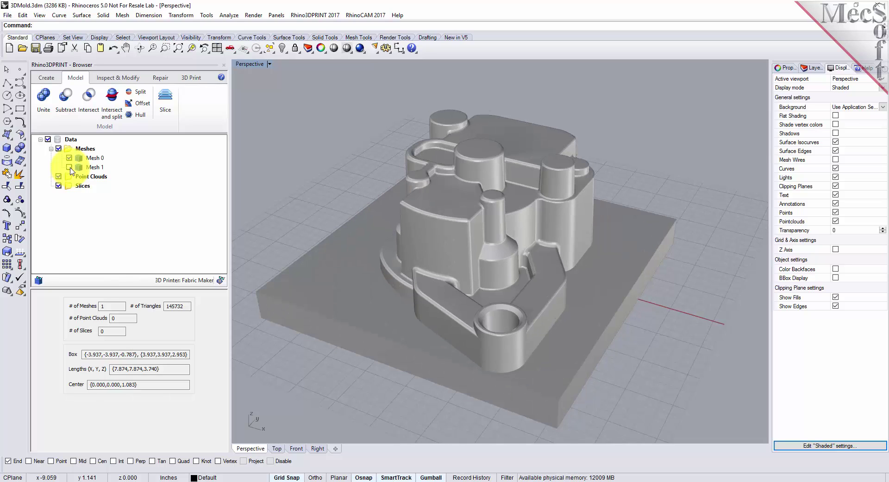
{"action": "left_click", "coordinate": [70, 167]}
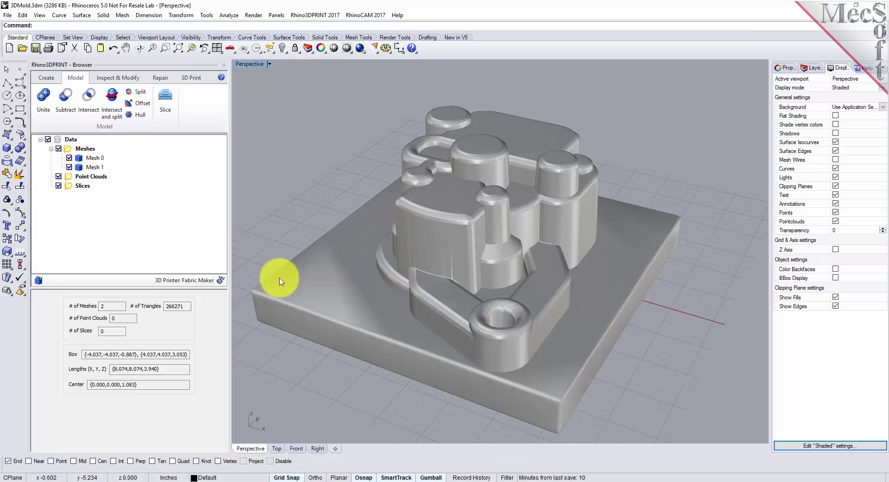
Step: Split both meshes with a horizontal plane lowered to just above the base slab, using the Cap Results option
{"action": "left_click", "coordinate": [138, 92]}
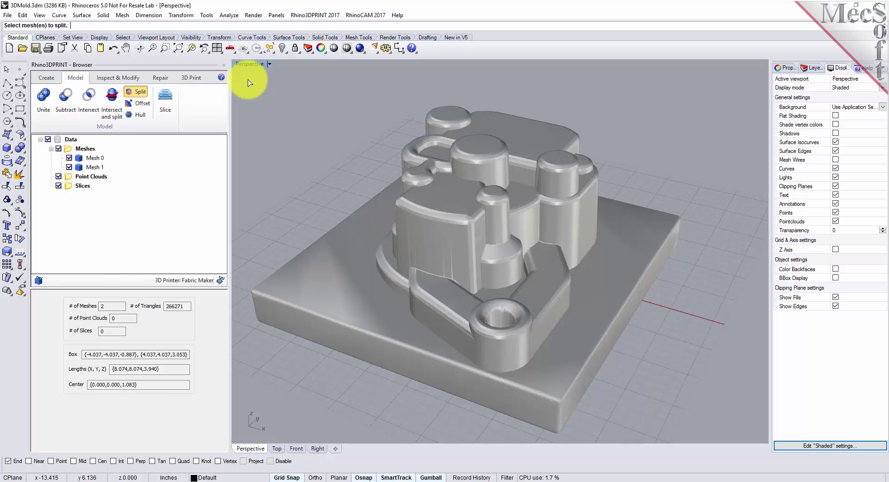
{"action": "left_click_drag", "start_coordinate": [244, 76], "coordinate": [734, 444]}
{"action": "right_click", "coordinate": [350, 173]}
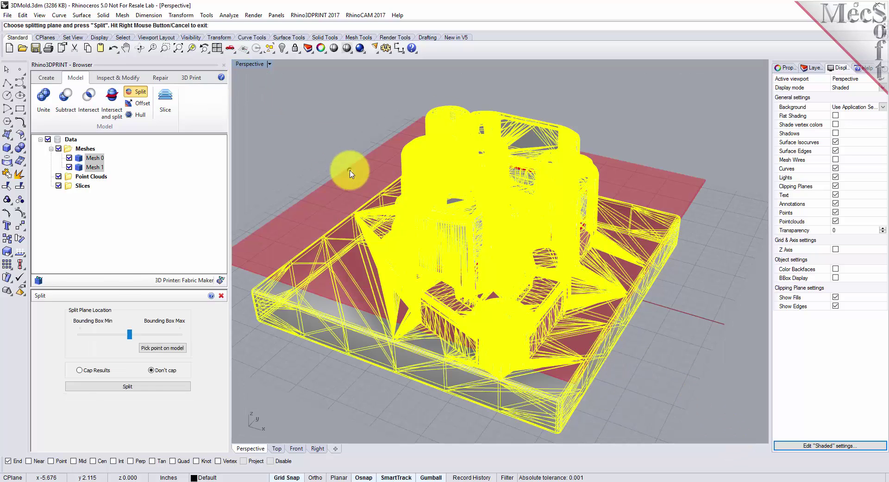
{"action": "left_click_drag", "start_coordinate": [130, 337], "coordinate": [106, 363]}
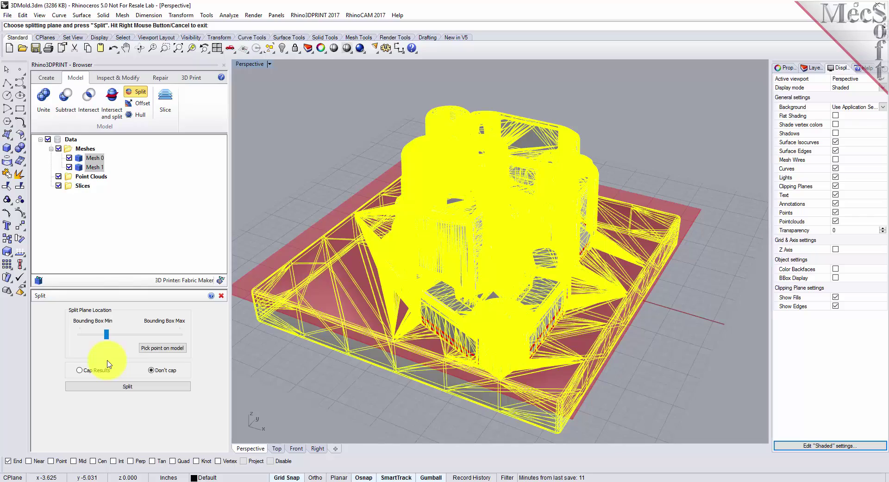
{"action": "mouse_move", "coordinate": [401, 398]}
{"action": "right_mouse_down"}
{"action": "mouse_move", "coordinate": [430, 340]}
{"action": "mouse_move", "coordinate": [364, 417]}
{"action": "mouse_move", "coordinate": [338, 422]}
{"action": "mouse_move", "coordinate": [386, 380]}
{"action": "mouse_move", "coordinate": [411, 377]}
{"action": "mouse_move", "coordinate": [408, 388]}
{"action": "right_mouse_up"}
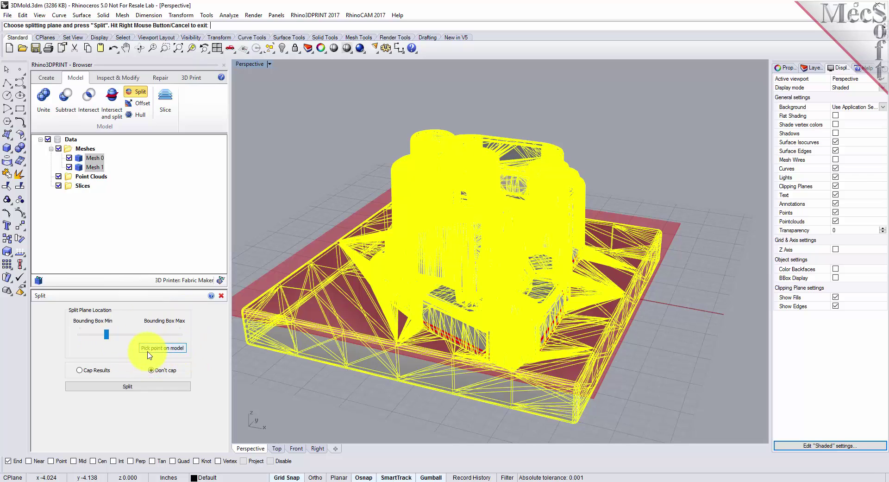
{"action": "mouse_move", "coordinate": [107, 337]}
{"action": "left_mouse_down"}
{"action": "mouse_move", "coordinate": [116, 339]}
{"action": "mouse_move", "coordinate": [107, 348]}
{"action": "left_mouse_up"}
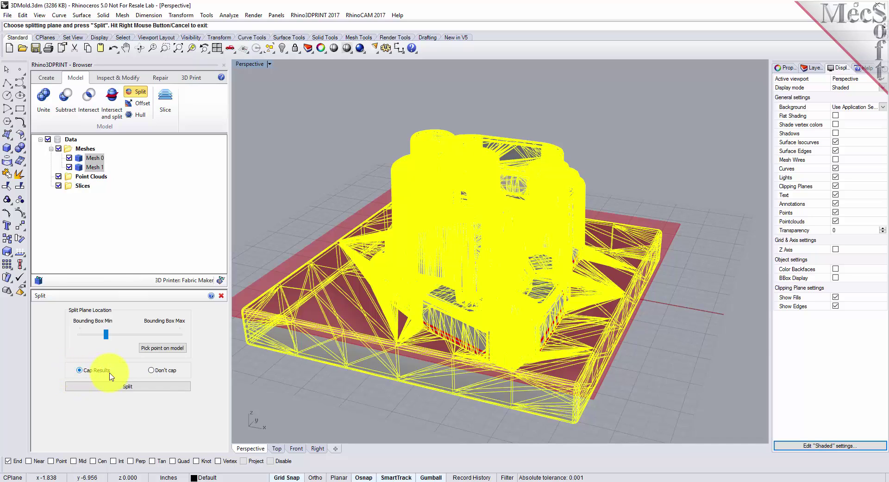
{"action": "left_click", "coordinate": [129, 386]}
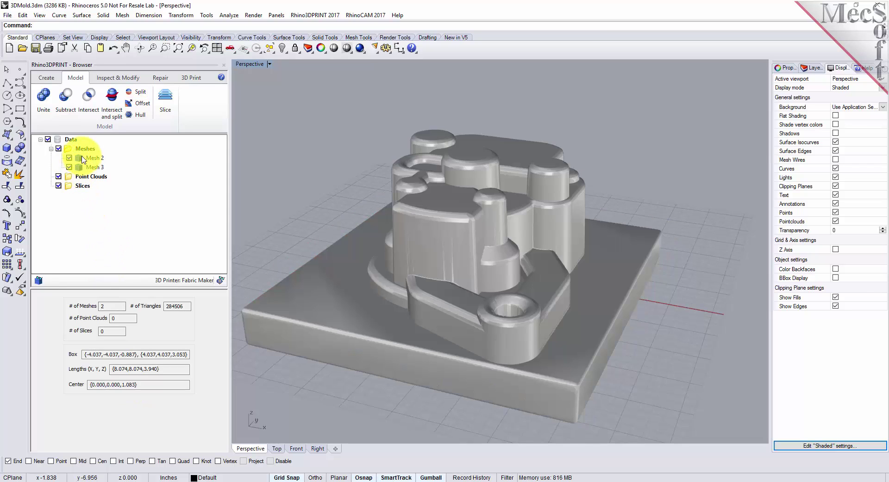
Step: Highlight the two split pieces to identify them, and hide the base slab, Mesh 3
{"action": "left_click", "coordinate": [83, 158]}
{"action": "left_click", "coordinate": [81, 168]}
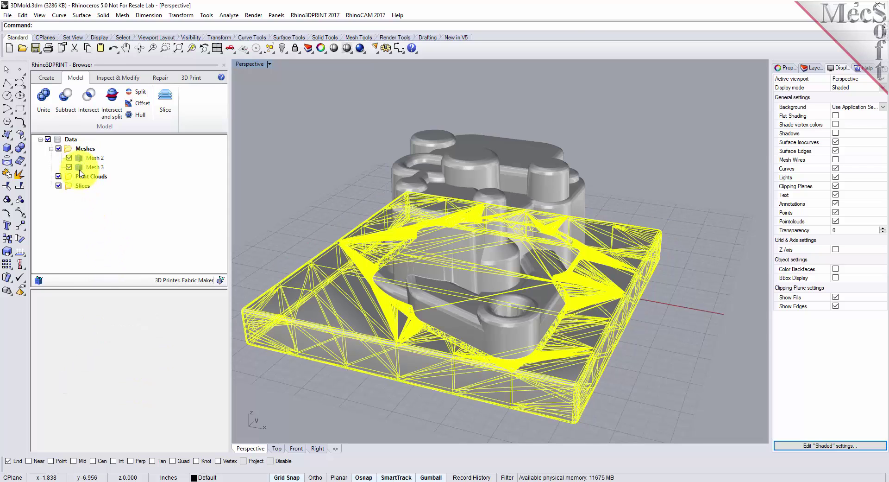
{"action": "left_click", "coordinate": [81, 159]}
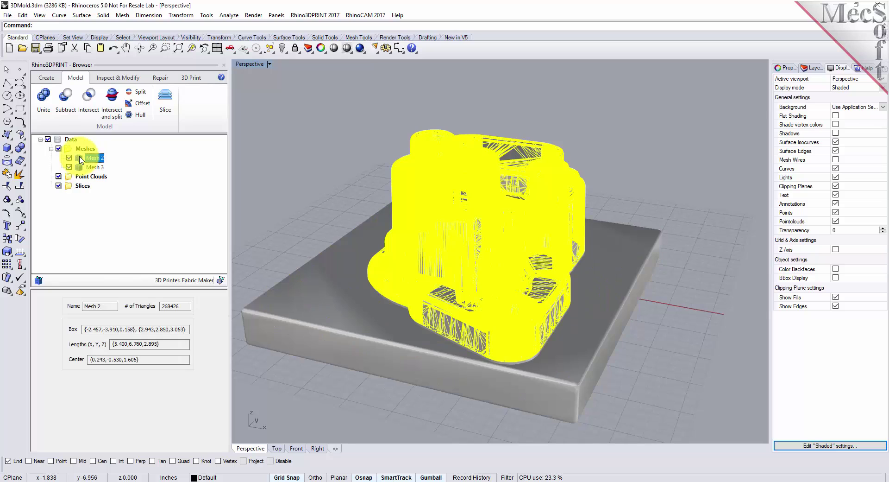
{"action": "left_click", "coordinate": [69, 167]}
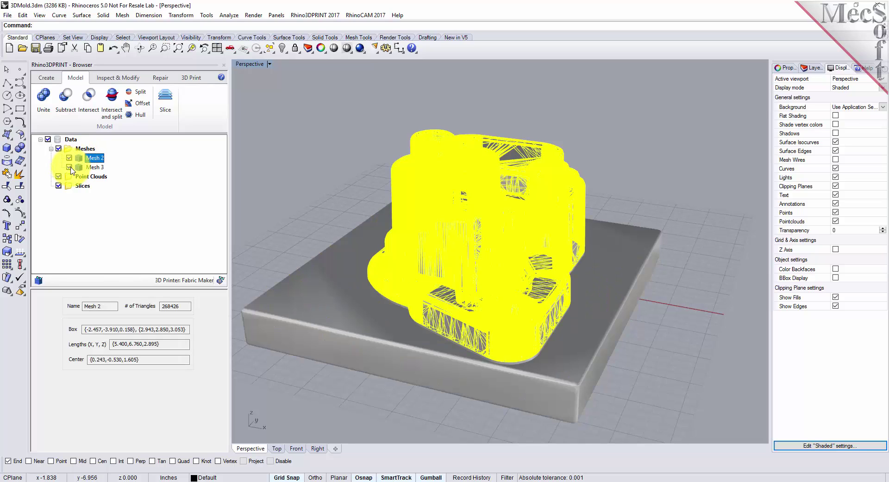
{"action": "left_click", "coordinate": [294, 163]}
Step: Examine the hollow shell of Mesh 2 from below, restoring the perspective view once between inspections
{"action": "right_click_drag", "start_coordinate": [518, 392], "coordinate": [516, 250]}
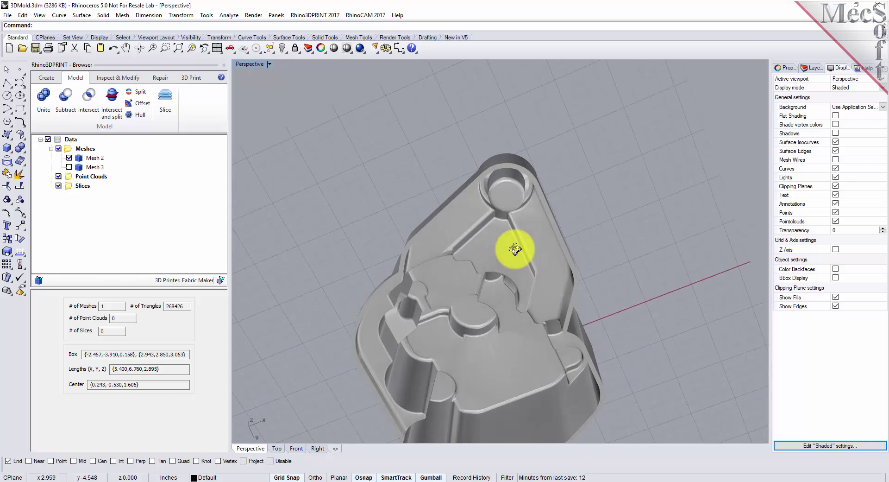
{"action": "right_click_drag", "start_coordinate": [492, 414], "coordinate": [588, 328]}
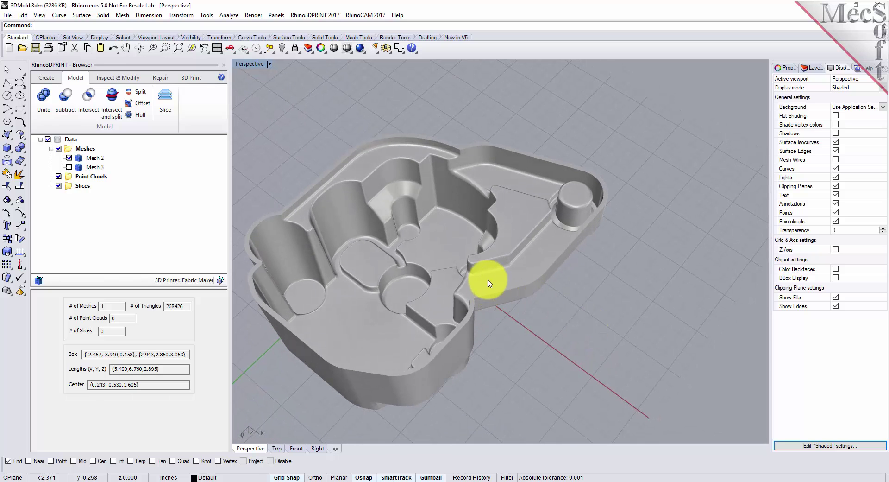
{"action": "left_click", "coordinate": [234, 50]}
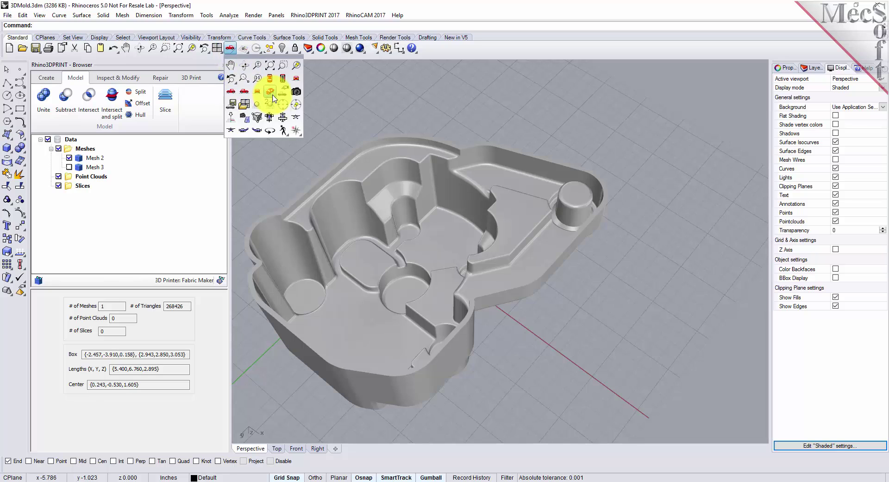
{"action": "left_click", "coordinate": [270, 95]}
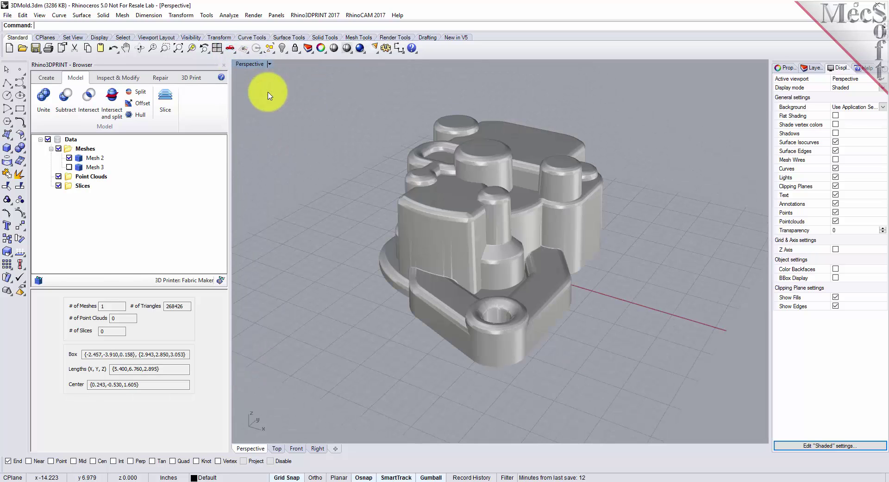
{"action": "right_click_drag", "start_coordinate": [513, 363], "coordinate": [507, 253]}
{"action": "right_click_drag", "start_coordinate": [485, 345], "coordinate": [507, 297]}
{"action": "left_click", "coordinate": [178, 48]}
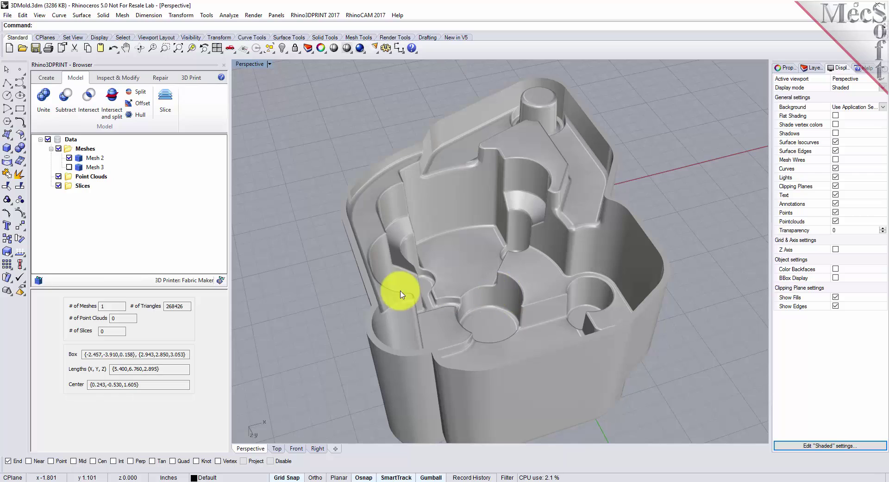